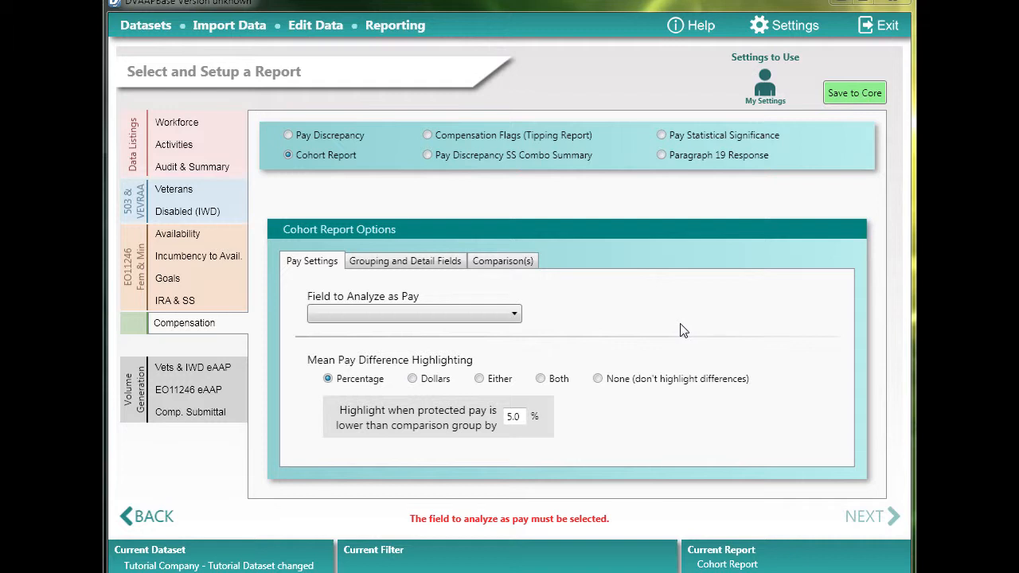
Step: Set Annual Pay as the field to analyze as pay and choose Percentage for mean pay difference highlighting
{"action": "left_click", "coordinate": [495, 315]}
{"action": "left_click", "coordinate": [460, 334]}
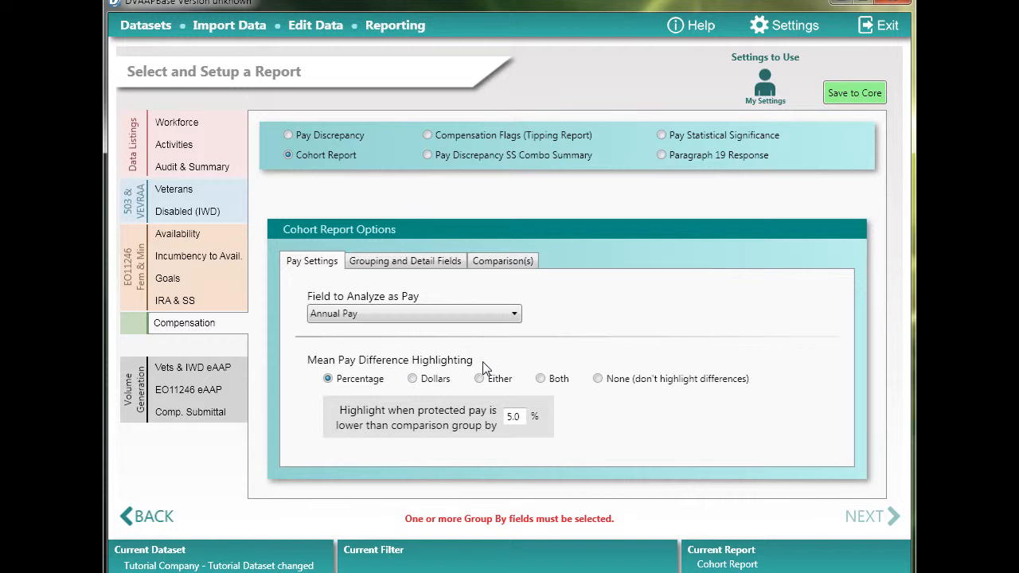
{"action": "left_click", "coordinate": [597, 378]}
{"action": "left_click", "coordinate": [371, 380]}
Step: Group the cohort report by Job Title and apply the selection
{"action": "left_click", "coordinate": [451, 263]}
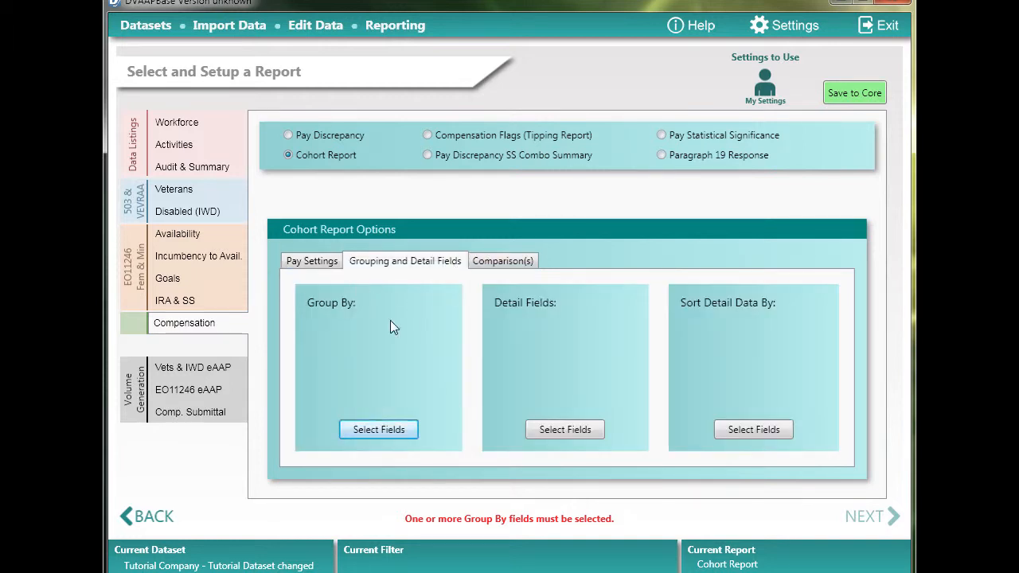
{"action": "left_click", "coordinate": [395, 433]}
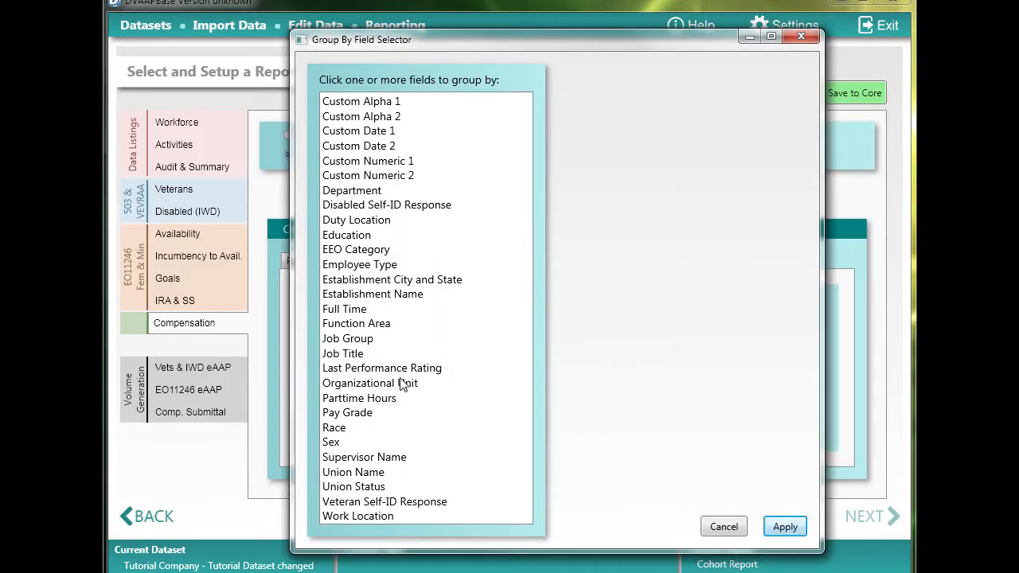
{"action": "left_click", "coordinate": [348, 355]}
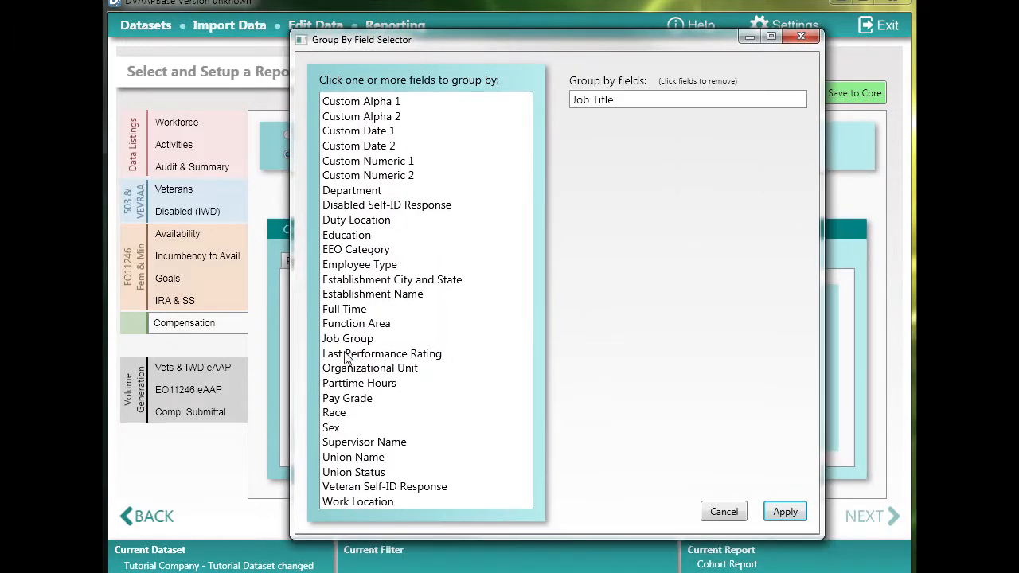
{"action": "left_click", "coordinate": [785, 514]}
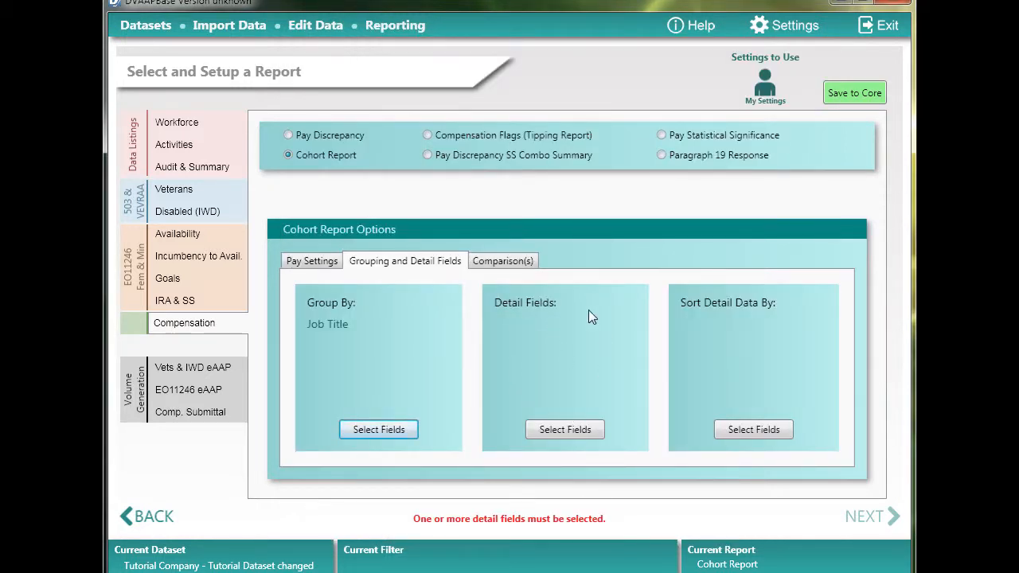
Step: Select Employee ID, Race, Sex and Annual Pay as detail fields for the cohort report
{"action": "left_click", "coordinate": [603, 430]}
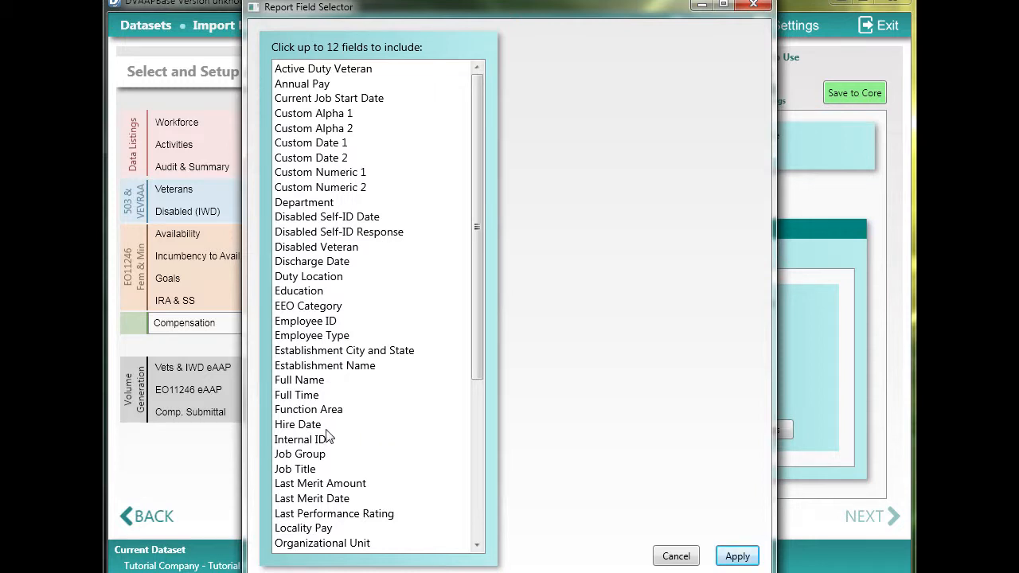
{"action": "left_click", "coordinate": [318, 323]}
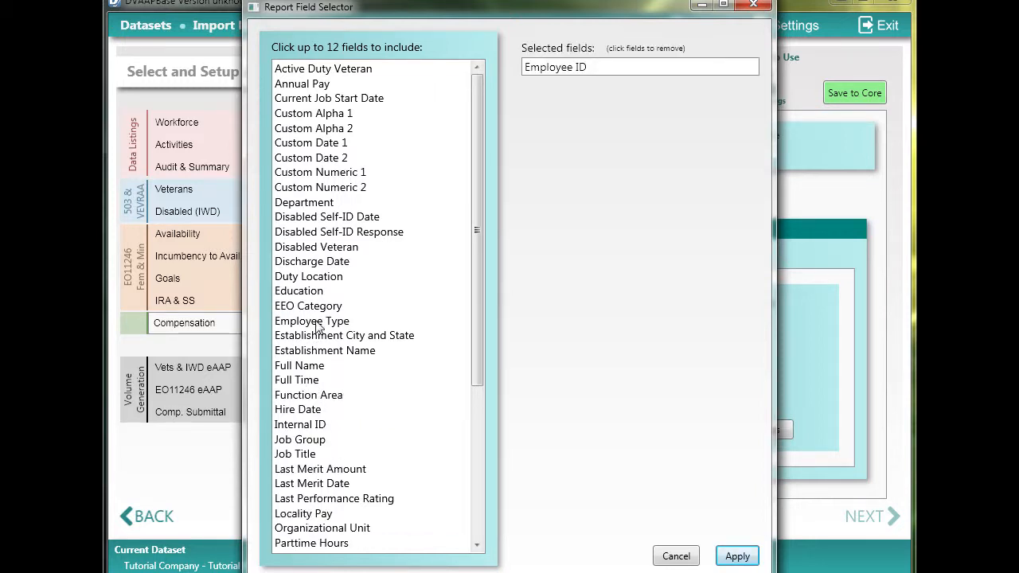
{"action": "left_click_drag", "start_coordinate": [478, 354], "coordinate": [475, 493]}
{"action": "left_click", "coordinate": [299, 340]}
{"action": "left_click", "coordinate": [296, 381]}
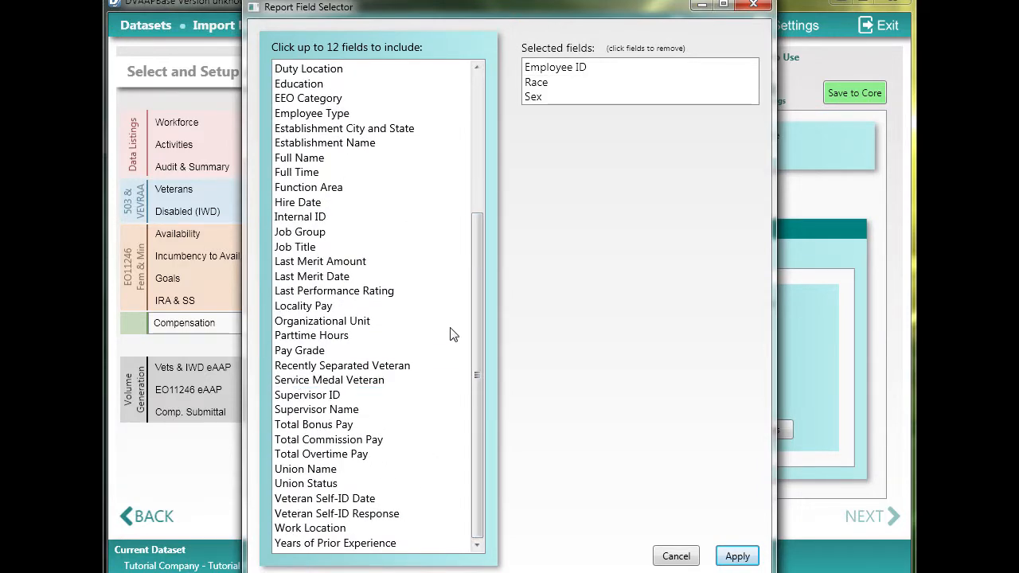
{"action": "left_click_drag", "start_coordinate": [473, 326], "coordinate": [469, 189]}
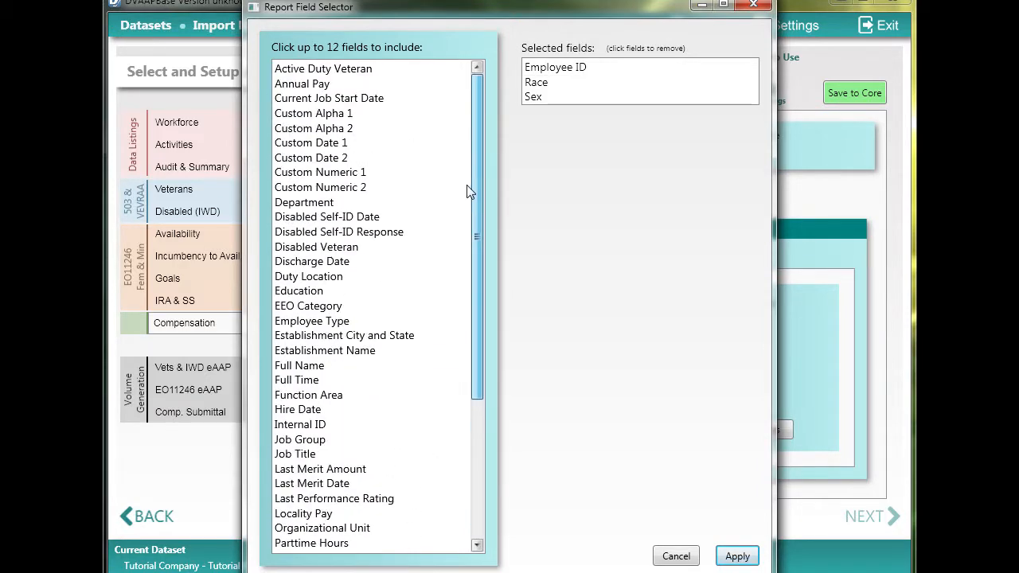
{"action": "left_click", "coordinate": [325, 85]}
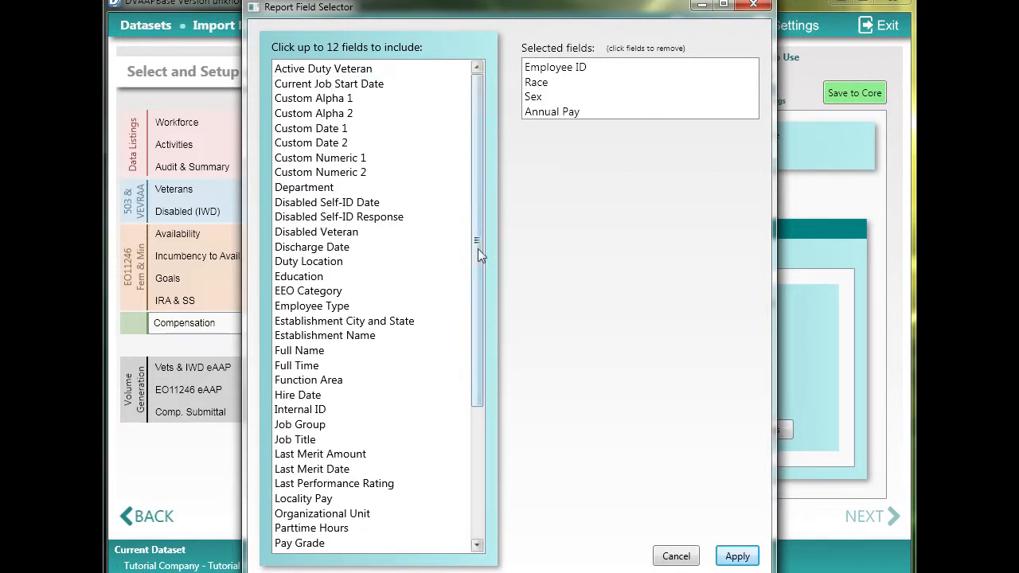
Step: Add Pay Grade, Full Time, Total Bonus Pay, Total Commission Pay and Total Overtime Pay to the detail fields and apply the selection
{"action": "left_click_drag", "start_coordinate": [476, 244], "coordinate": [494, 353]}
{"action": "left_click", "coordinate": [312, 410]}
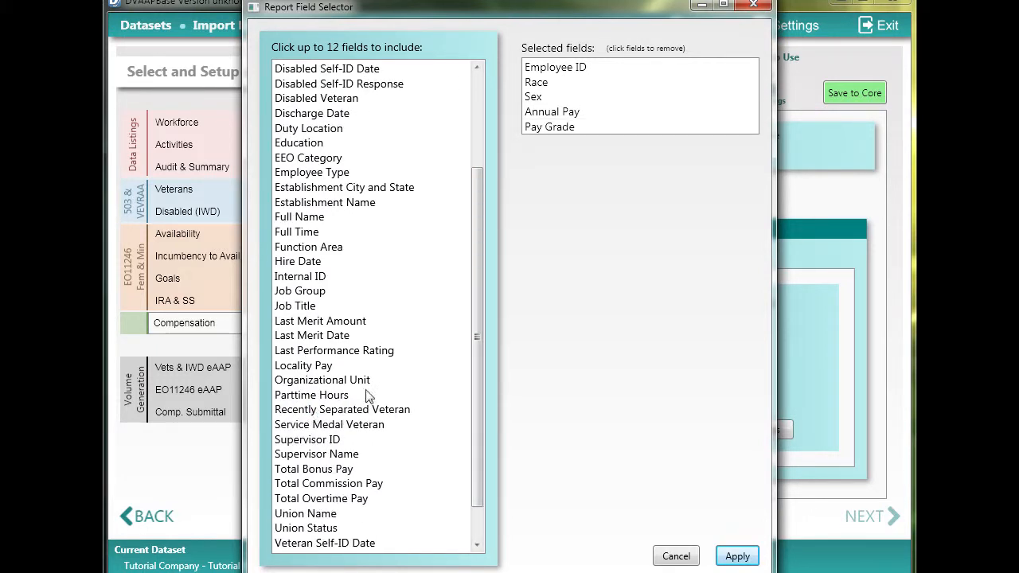
{"action": "left_click", "coordinate": [313, 234]}
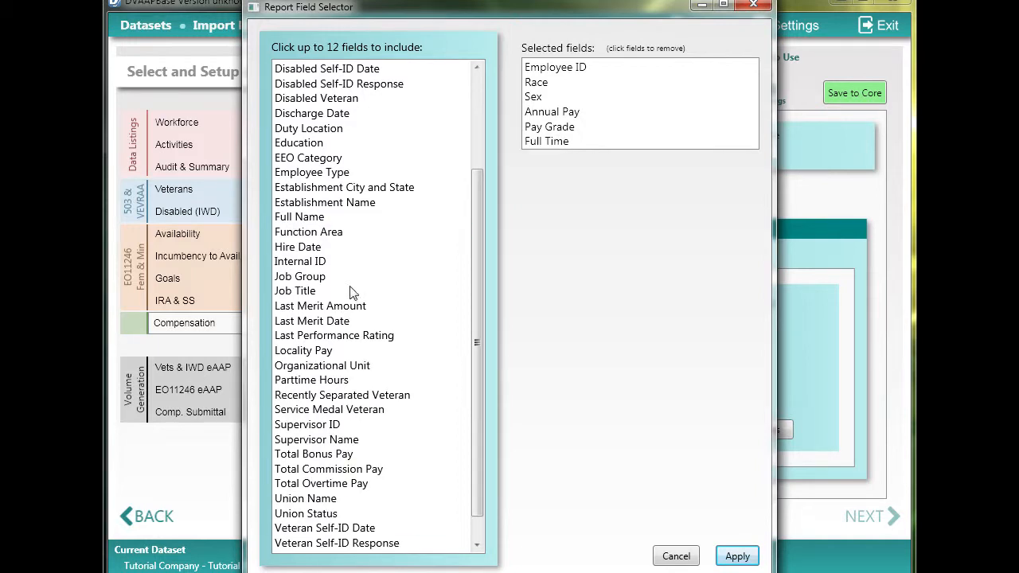
{"action": "left_click", "coordinate": [319, 455]}
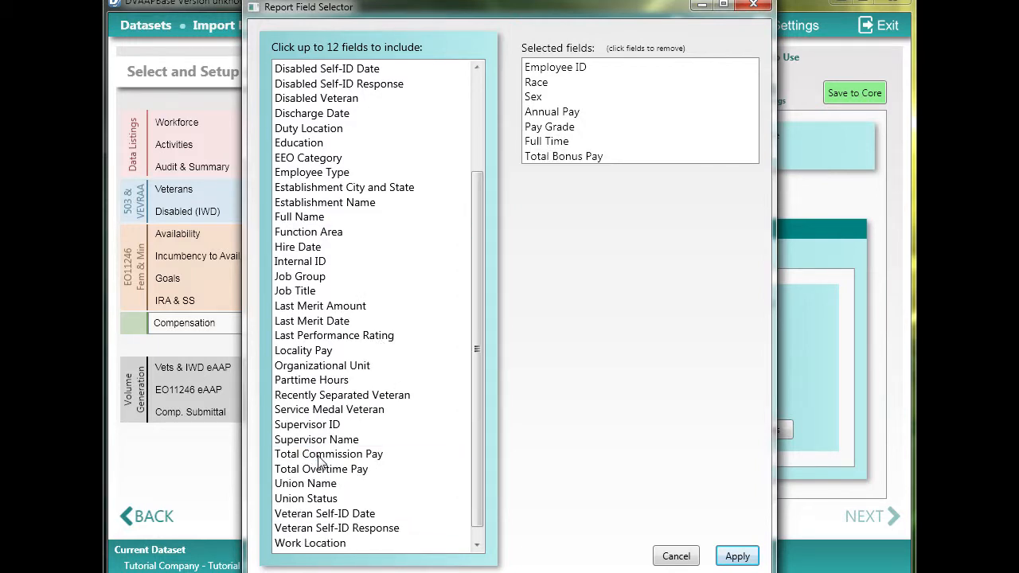
{"action": "left_click", "coordinate": [319, 454]}
{"action": "left_click", "coordinate": [319, 455]}
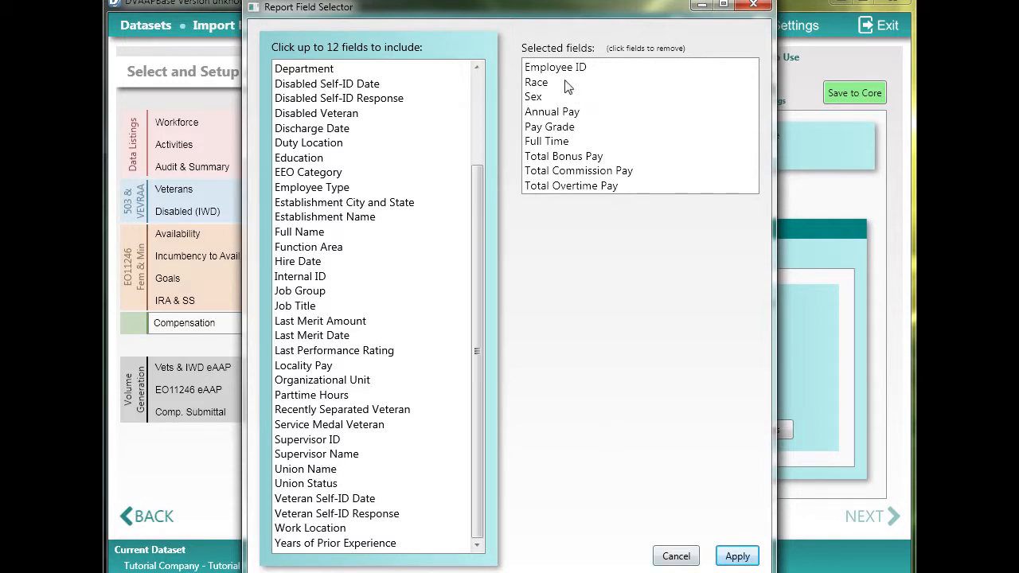
{"action": "left_click", "coordinate": [737, 557]}
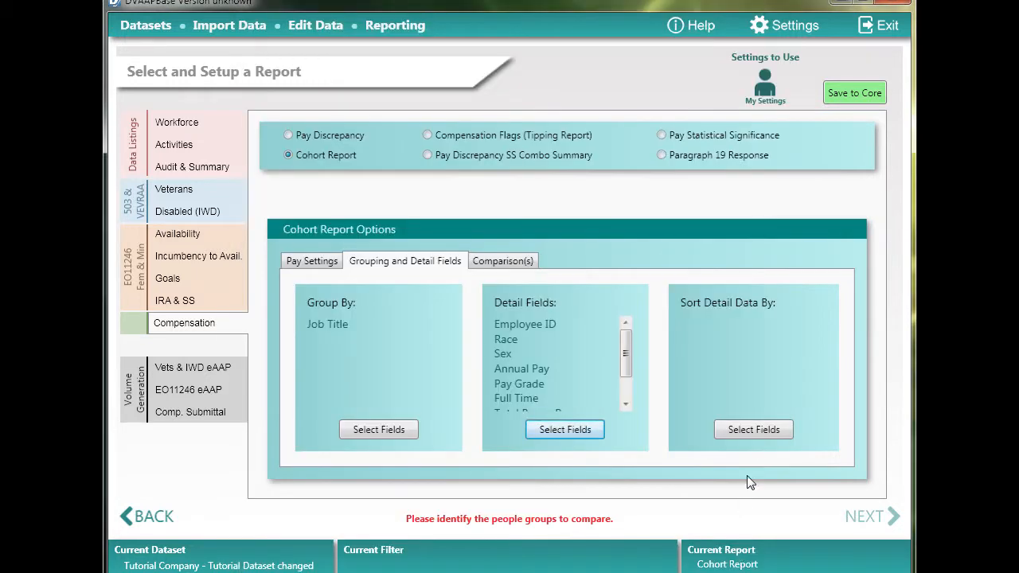
Step: Sort the report's detail data by Annual Pay and apply the sorting
{"action": "left_click", "coordinate": [758, 431]}
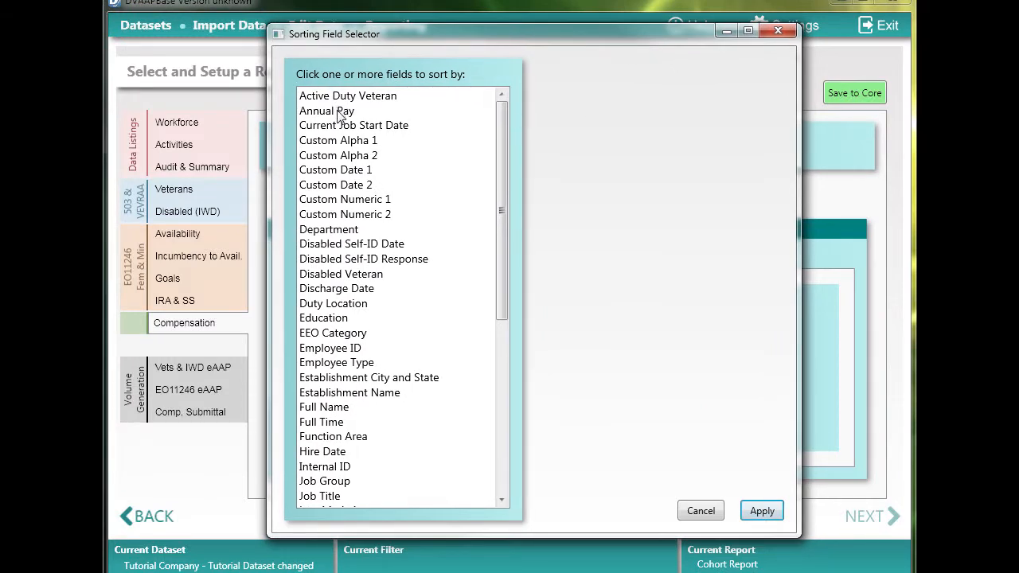
{"action": "left_click", "coordinate": [341, 113]}
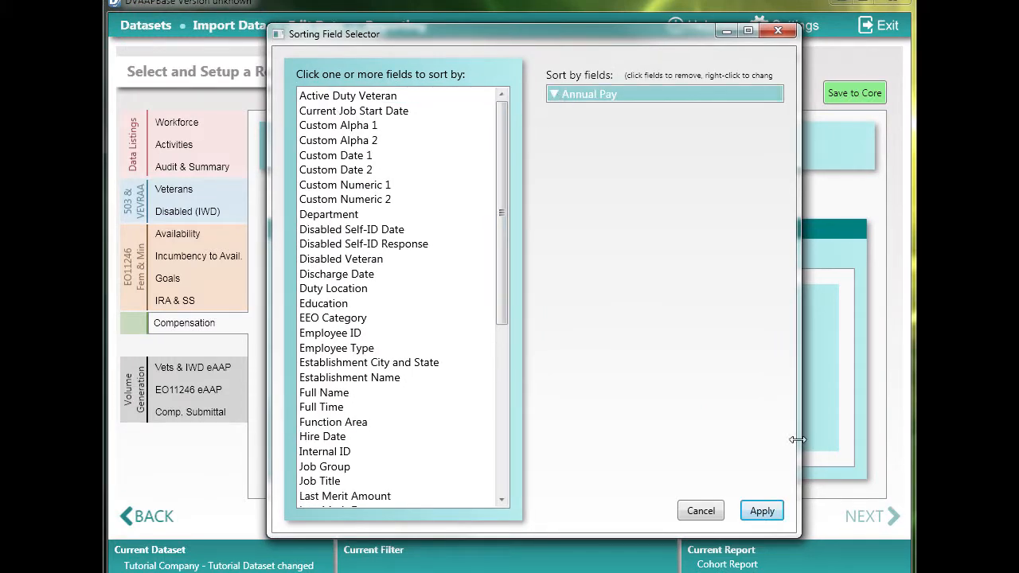
{"action": "left_click", "coordinate": [762, 512]}
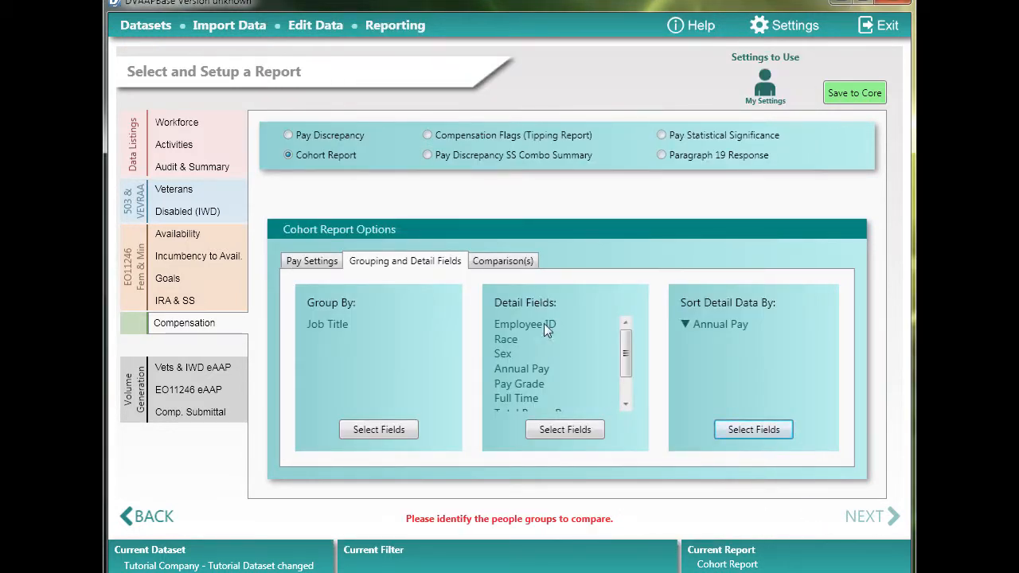
Step: Set the first comparison to Female vs. Male and add a second comparison of Minority vs. Non-minority
{"action": "left_click", "coordinate": [500, 269]}
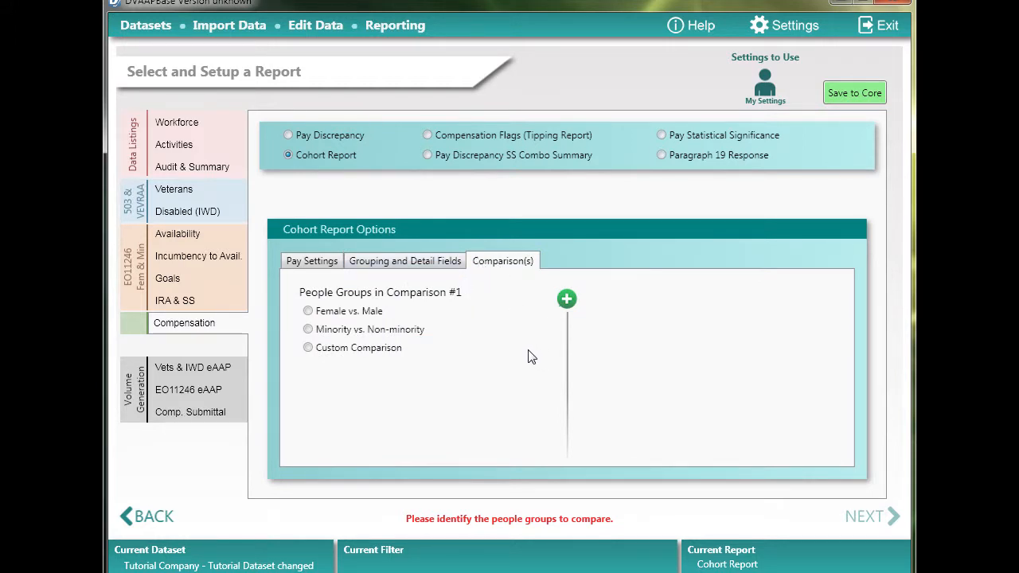
{"action": "left_click", "coordinate": [308, 311]}
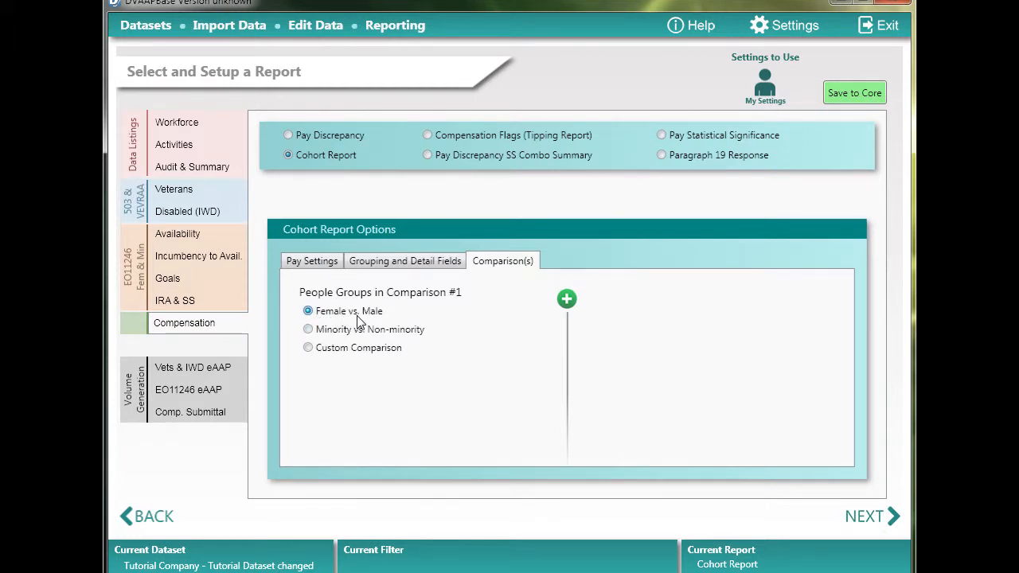
{"action": "left_click", "coordinate": [566, 298]}
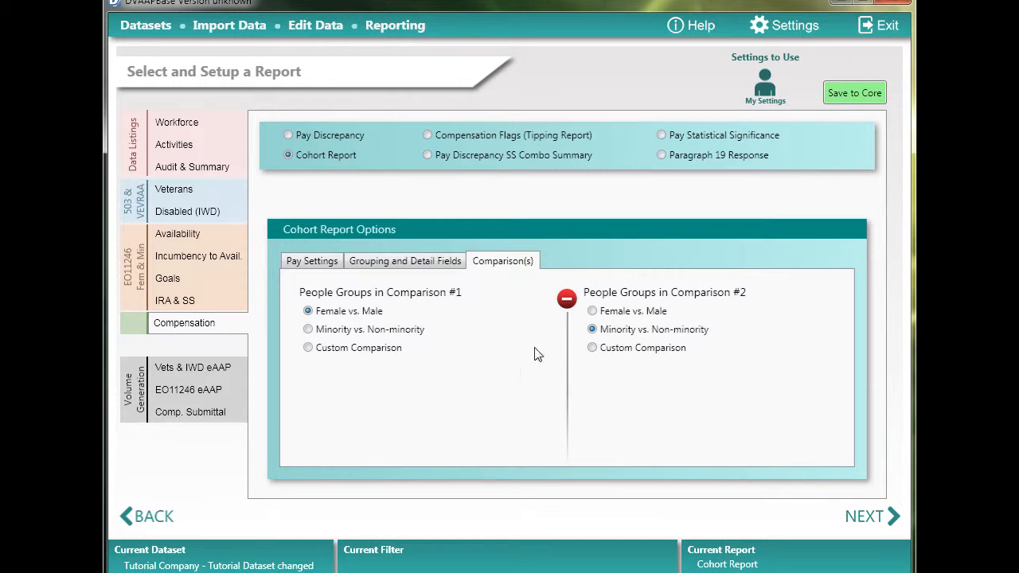
Step: Proceed to report generation with the default header and footer, focus the report on Establishment Name CA, and preview it
{"action": "mouse_move", "coordinate": [334, 145]}
{"action": "left_click", "coordinate": [874, 517]}
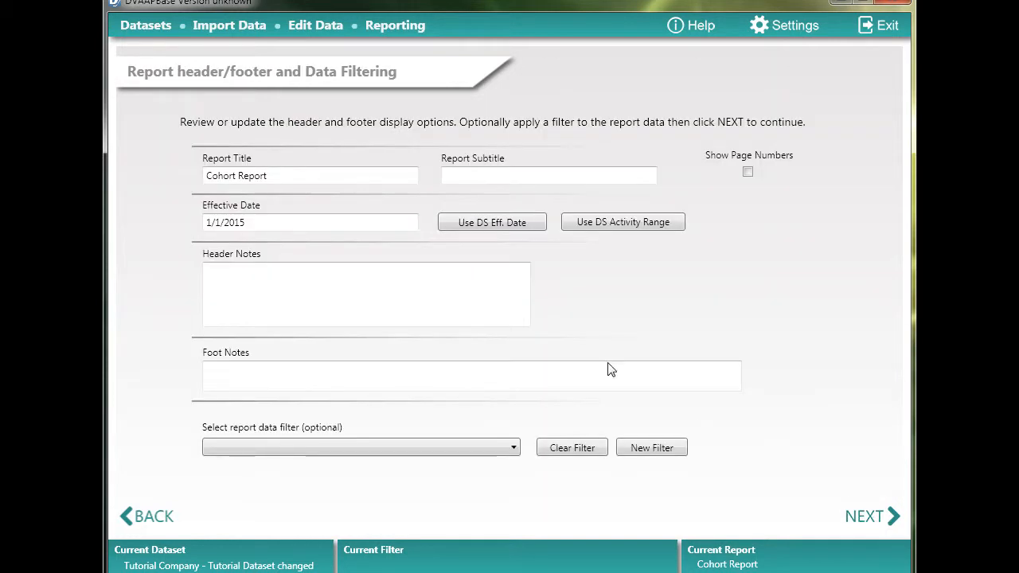
{"action": "left_click", "coordinate": [865, 518]}
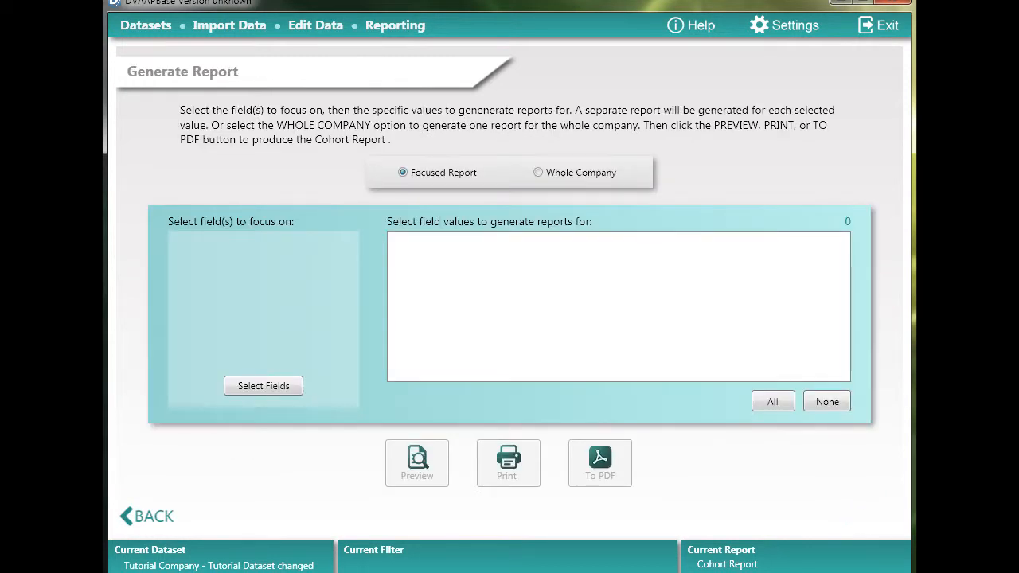
{"action": "left_click", "coordinate": [268, 385]}
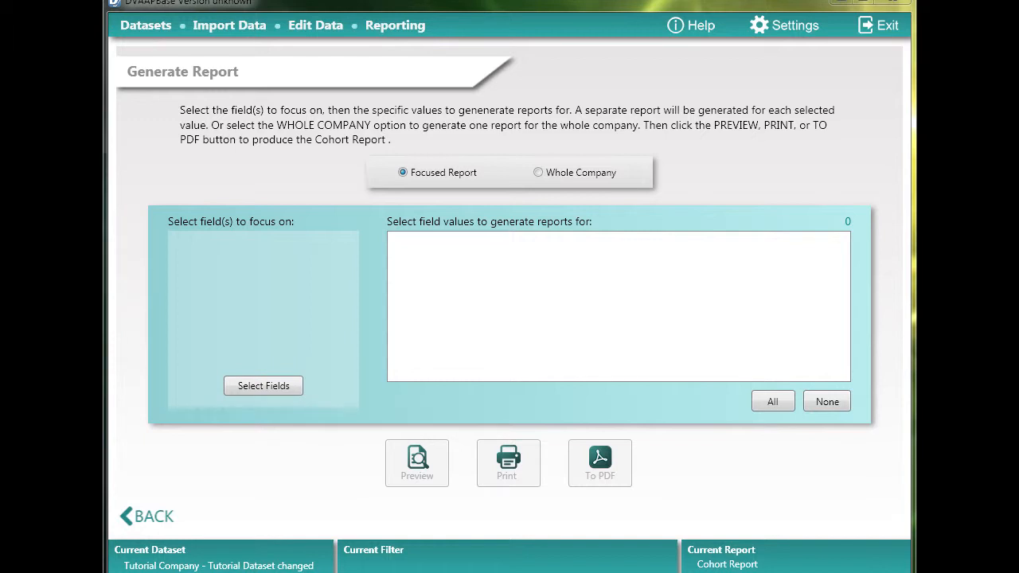
{"action": "left_click", "coordinate": [398, 278]}
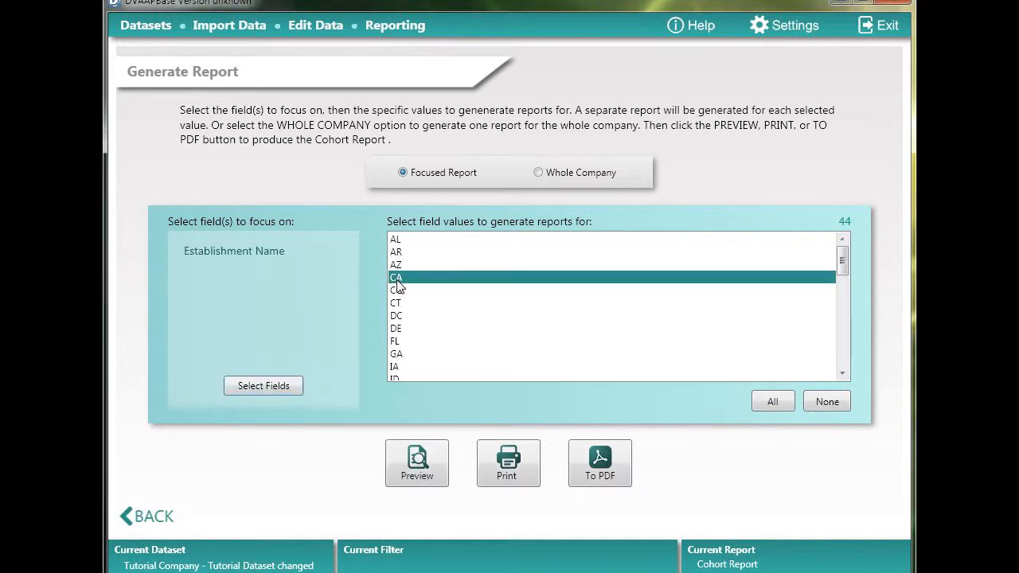
{"action": "left_click", "coordinate": [437, 462]}
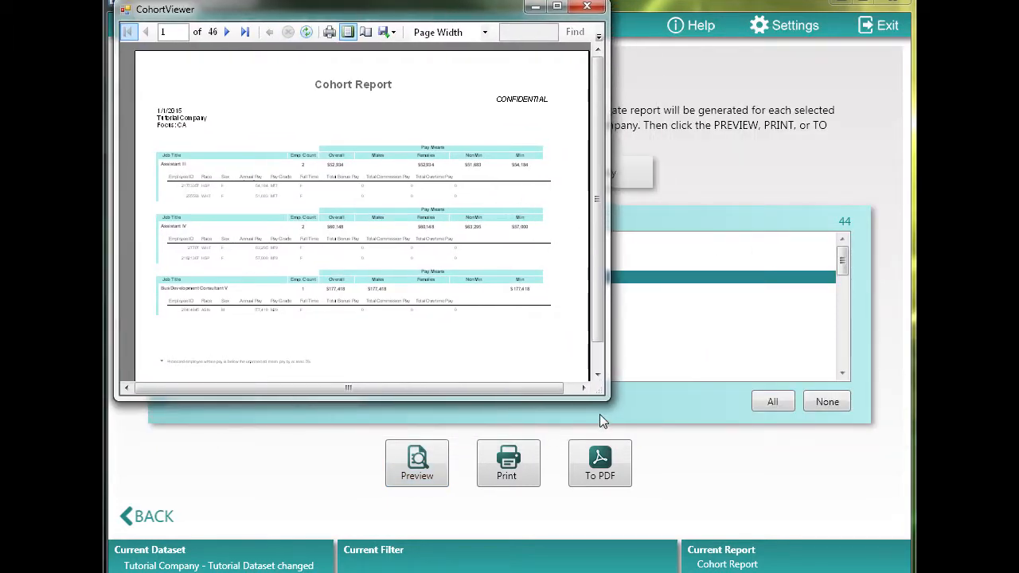
Step: Enlarge the report preview, page through to page 20 examining pay means and employee details by job title, and close it
{"action": "left_click_drag", "start_coordinate": [601, 400], "coordinate": [890, 559]}
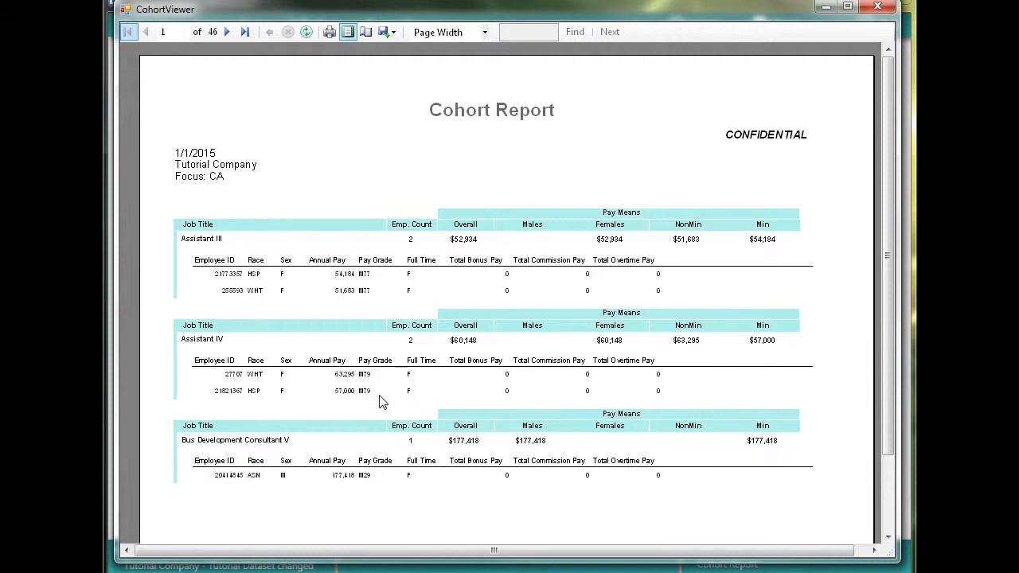
{"action": "left_click", "coordinate": [228, 37]}
{"action": "left_click", "coordinate": [228, 37]}
{"action": "left_click", "coordinate": [227, 37]}
{"action": "left_click", "coordinate": [227, 37]}
{"action": "left_click", "coordinate": [228, 37]}
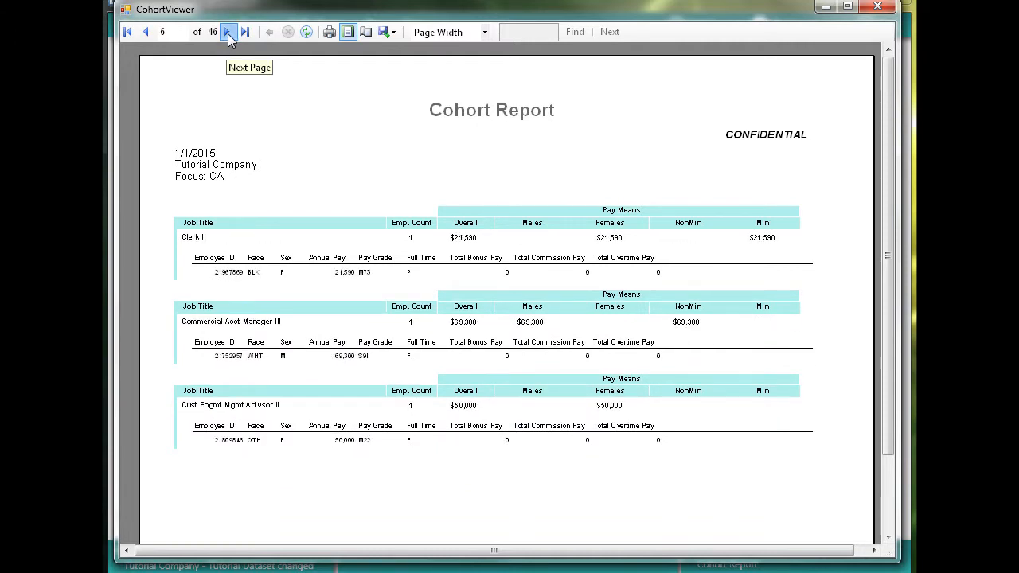
{"action": "left_click", "coordinate": [228, 33]}
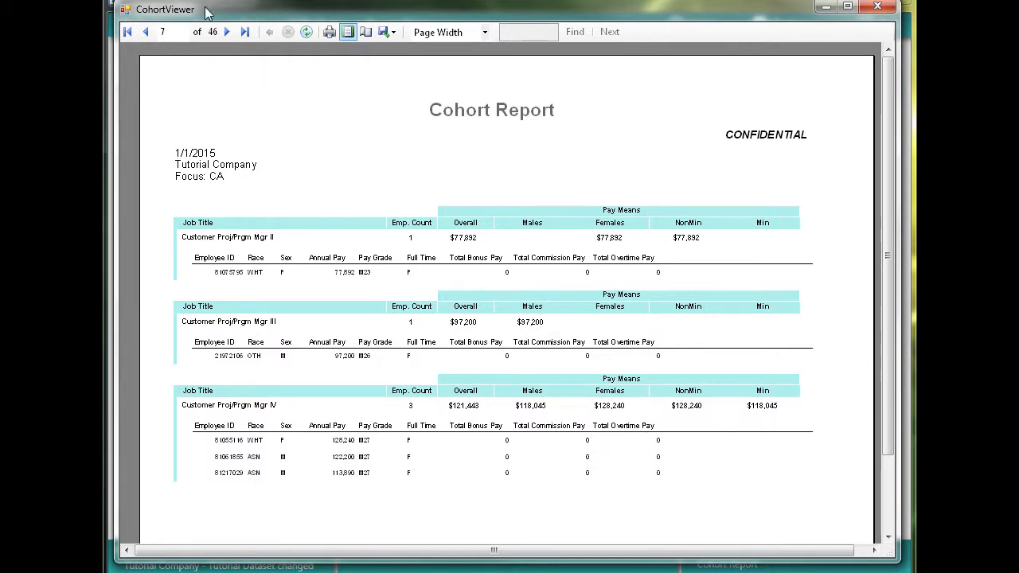
{"action": "left_click", "coordinate": [227, 32]}
{"action": "left_click", "coordinate": [227, 32]}
{"action": "left_click", "coordinate": [227, 31]}
{"action": "left_click", "coordinate": [227, 32]}
{"action": "left_click", "coordinate": [226, 32]}
{"action": "left_click", "coordinate": [227, 32]}
{"action": "left_click", "coordinate": [226, 32]}
{"action": "left_click", "coordinate": [227, 32]}
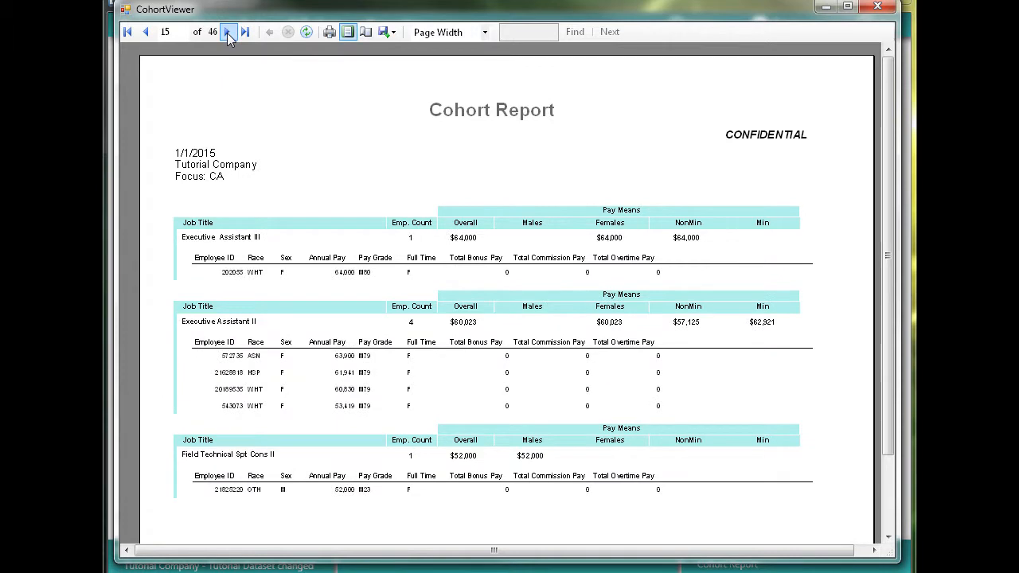
{"action": "left_click", "coordinate": [226, 32]}
{"action": "left_click", "coordinate": [227, 31]}
{"action": "left_click", "coordinate": [227, 31]}
{"action": "left_click", "coordinate": [227, 32]}
{"action": "left_click", "coordinate": [227, 32]}
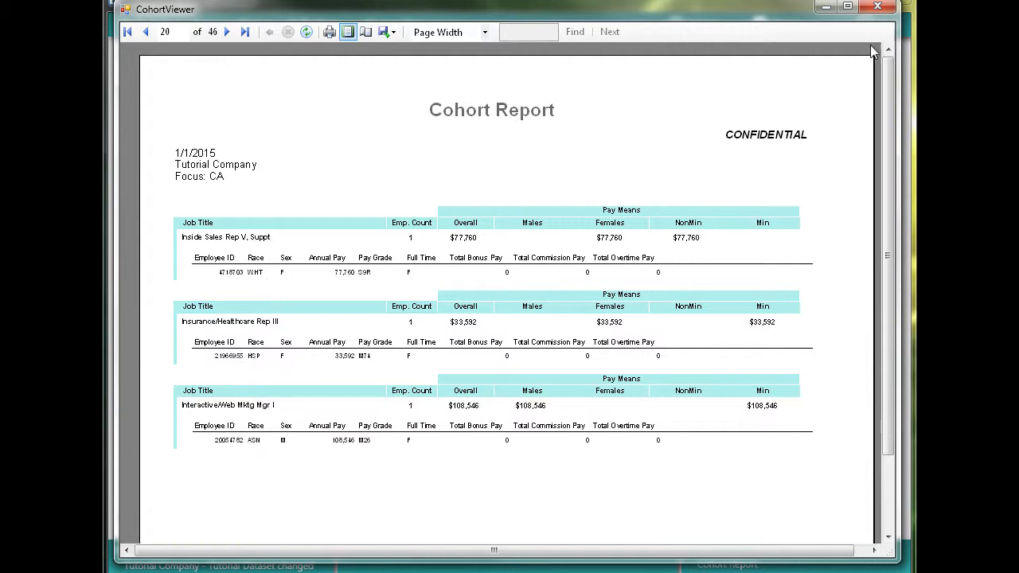
{"action": "left_click", "coordinate": [874, 7]}
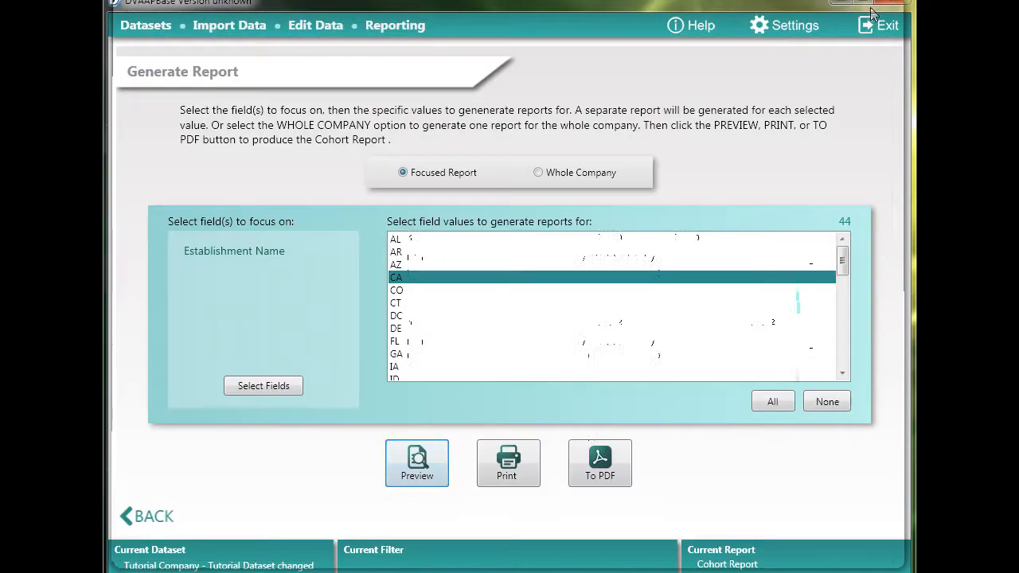
Step: Return to the Cohort Report options and replace Job Title with Job Group as the grouping field, applying the change
{"action": "left_click", "coordinate": [146, 516]}
{"action": "left_click", "coordinate": [145, 516]}
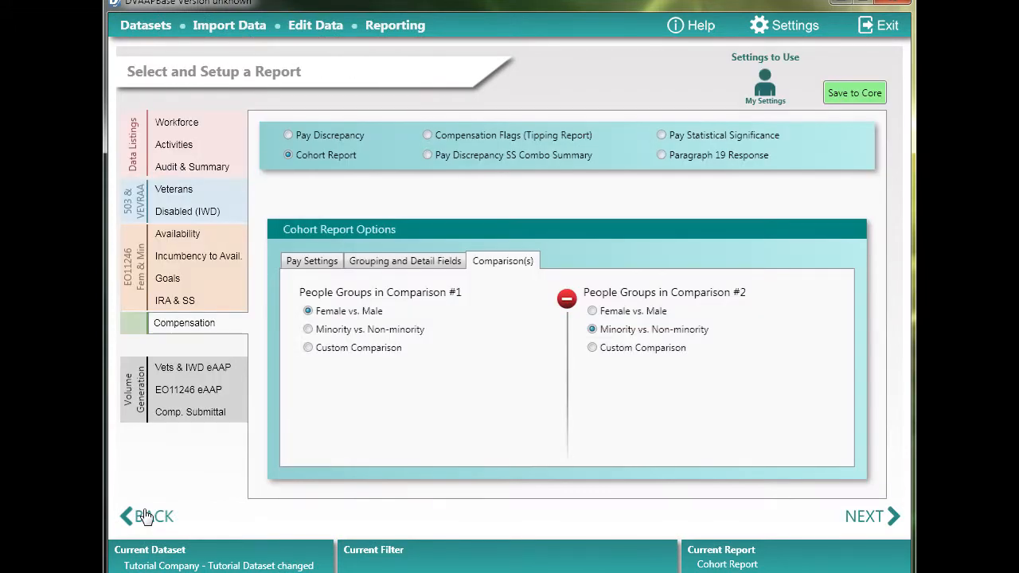
{"action": "left_click", "coordinate": [146, 517]}
{"action": "left_click", "coordinate": [882, 522]}
{"action": "left_click", "coordinate": [368, 261]}
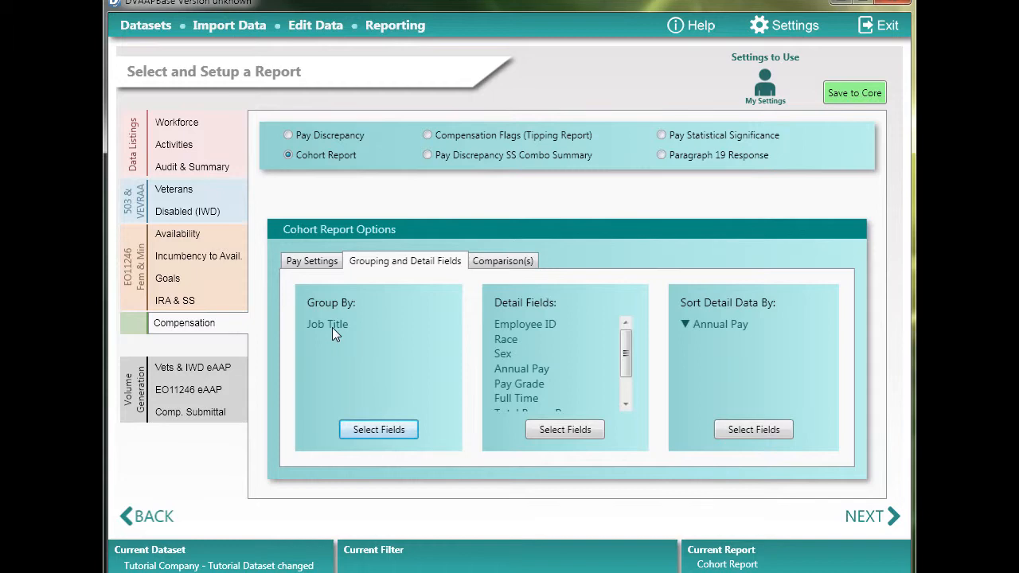
{"action": "left_click", "coordinate": [387, 431]}
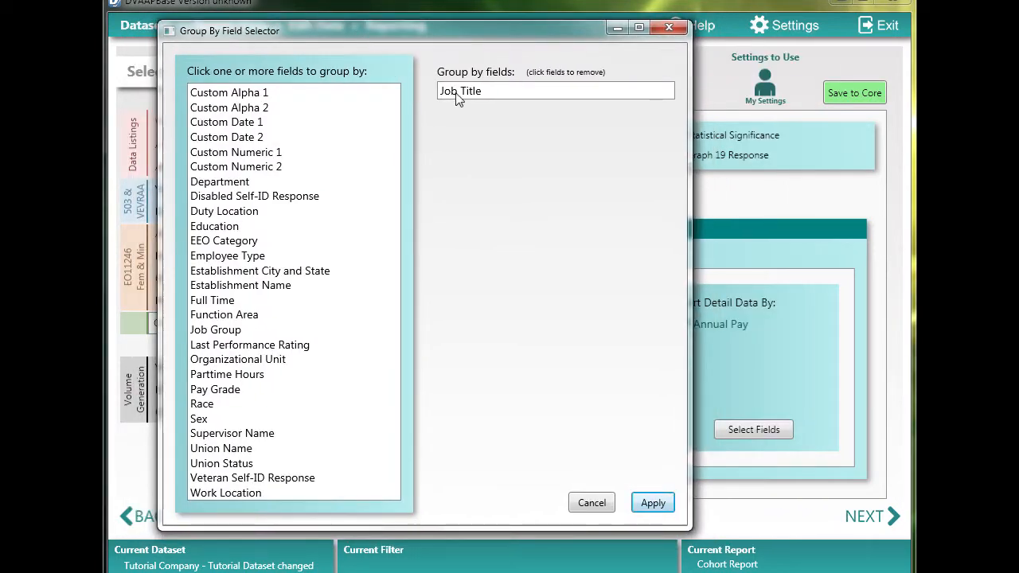
{"action": "left_click", "coordinate": [234, 330]}
{"action": "left_click", "coordinate": [654, 503]}
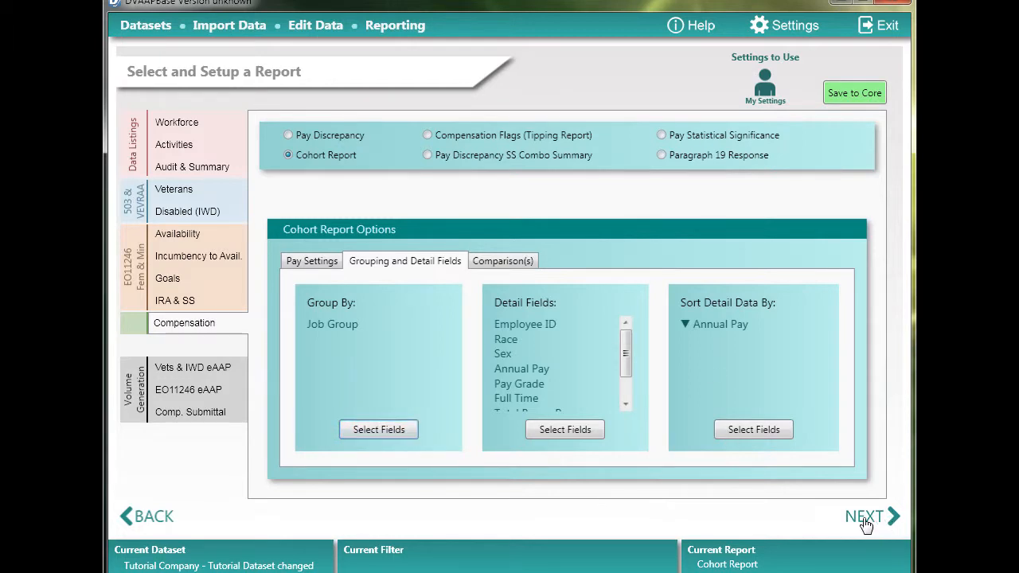
Step: Preview the CA-focused report grouped by Job Group, enlarge the preview, and examine the flagged employees and the footnote on page 3
{"action": "left_click", "coordinate": [864, 522]}
{"action": "left_click", "coordinate": [865, 523]}
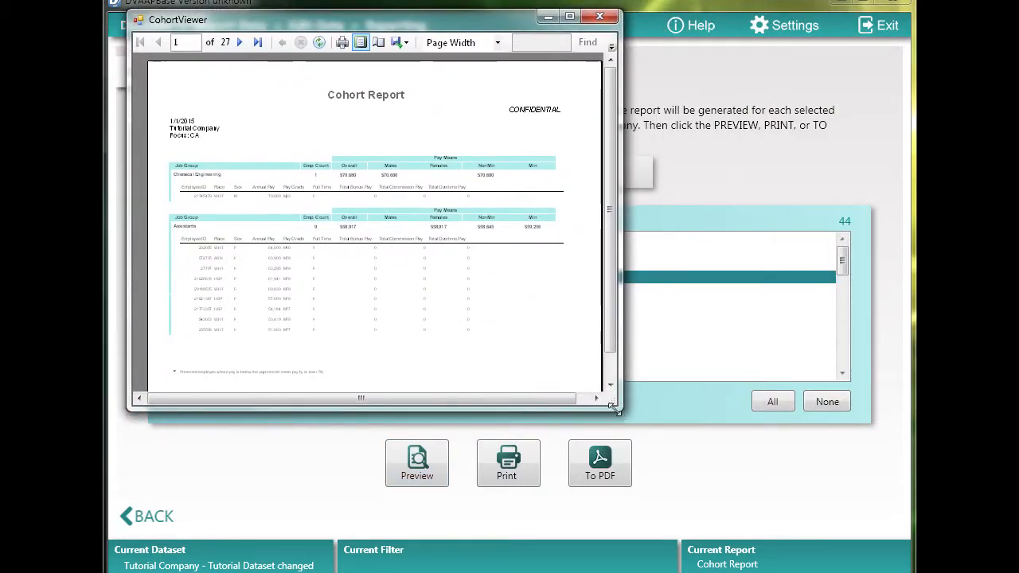
{"action": "left_click_drag", "start_coordinate": [613, 407], "coordinate": [886, 570]}
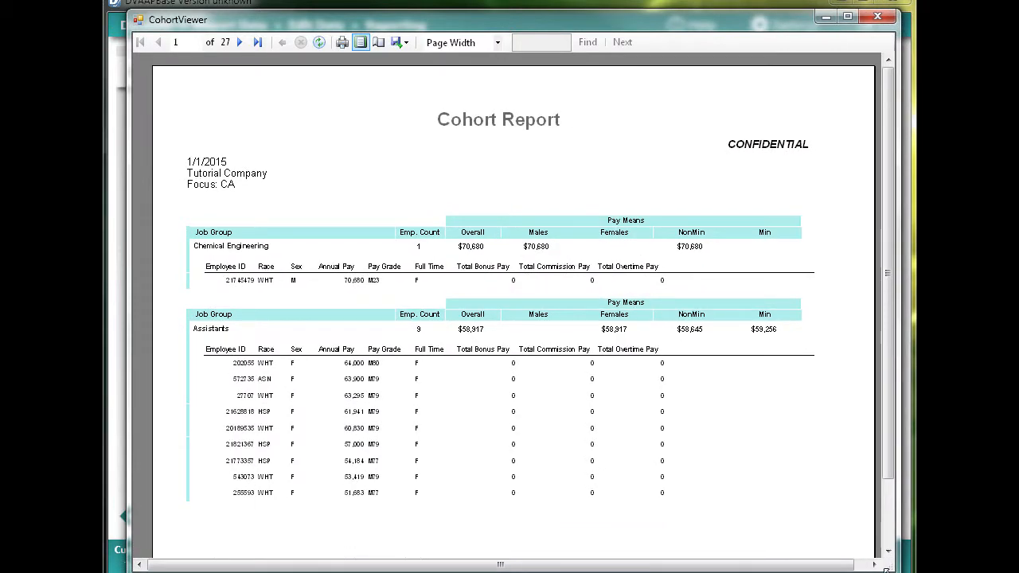
{"action": "left_click", "coordinate": [241, 46]}
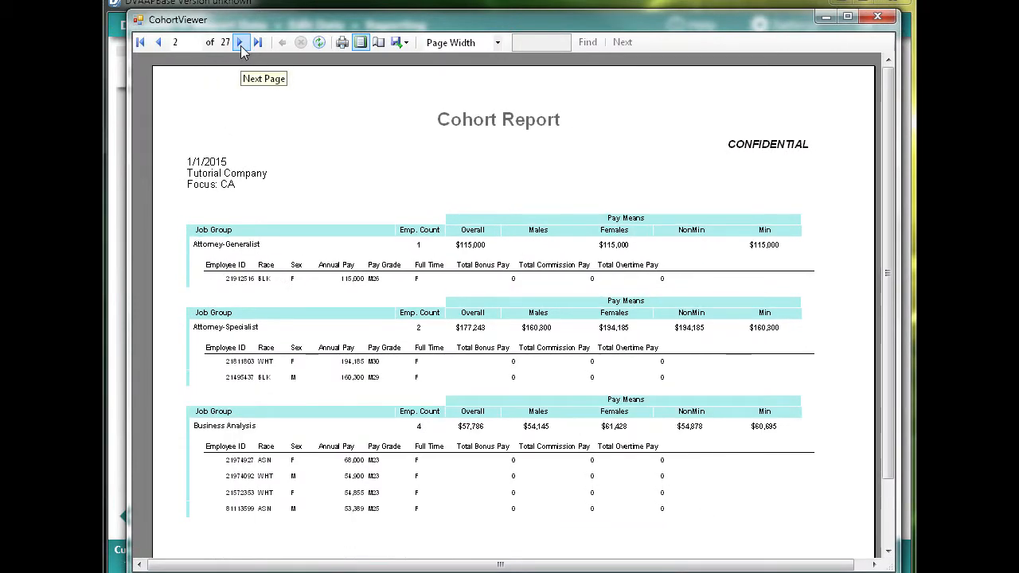
{"action": "left_click", "coordinate": [241, 46]}
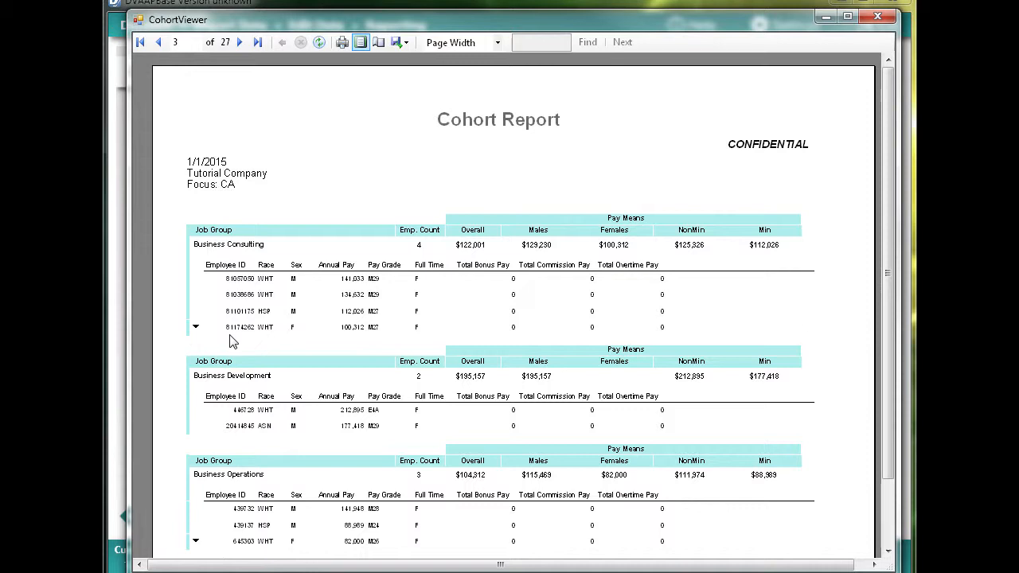
{"action": "left_click_drag", "start_coordinate": [887, 284], "coordinate": [899, 338]}
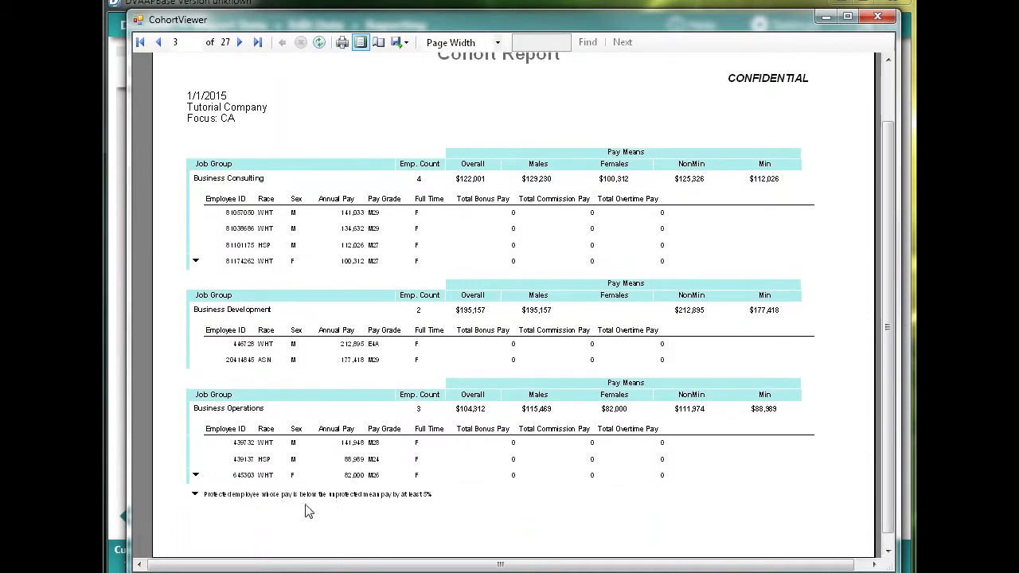